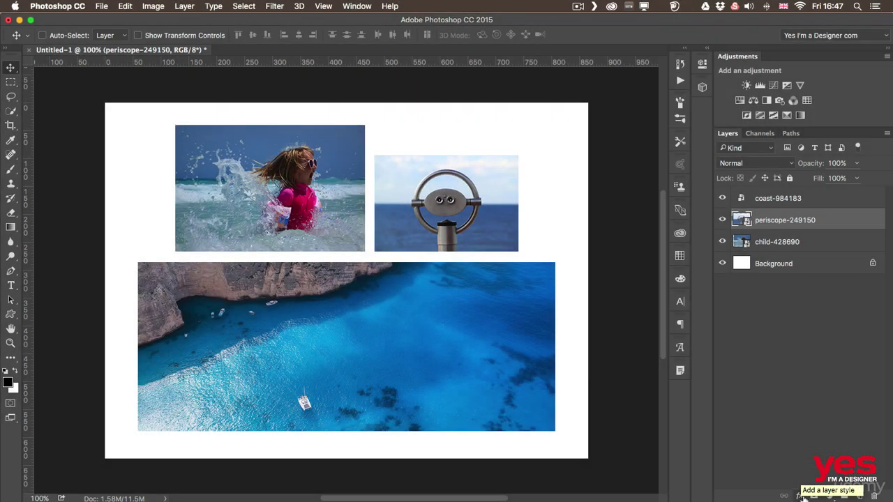
Add a drop shadow to the periscope-249150 layer and offset it to about 27 px distance at a 66° angle
left_click(800, 495)
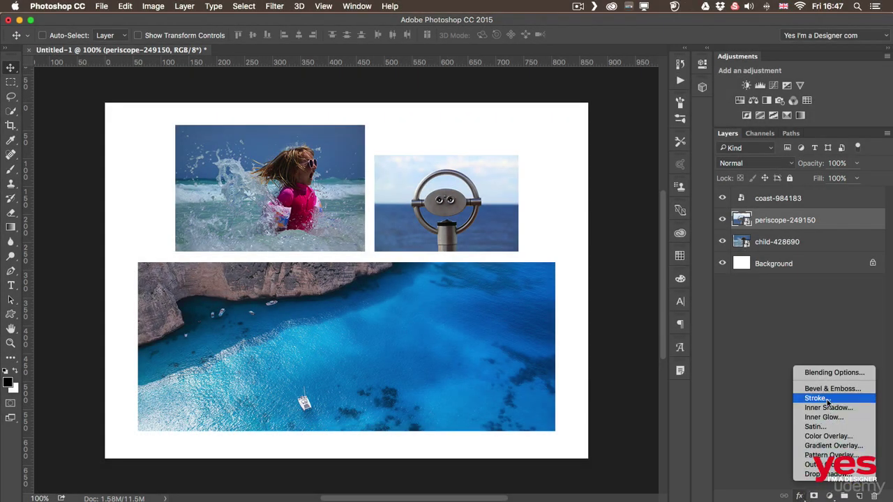
left_click(830, 474)
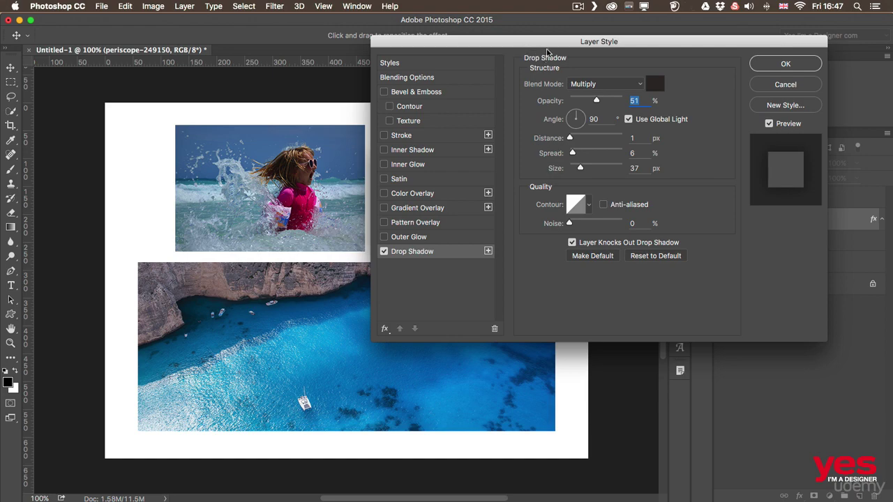
left_click_drag(550, 44, 666, 128)
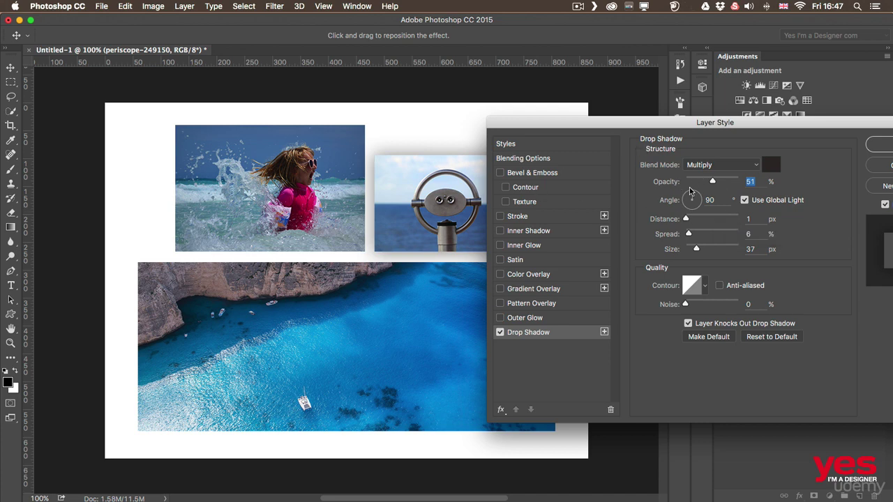
mouse_move(412, 199)
left_mouse_down()
mouse_move(385, 190)
mouse_move(417, 173)
mouse_move(372, 191)
mouse_move(397, 174)
mouse_move(391, 179)
mouse_move(401, 193)
mouse_move(429, 214)
mouse_move(396, 193)
mouse_move(422, 199)
mouse_move(404, 206)
left_mouse_up()
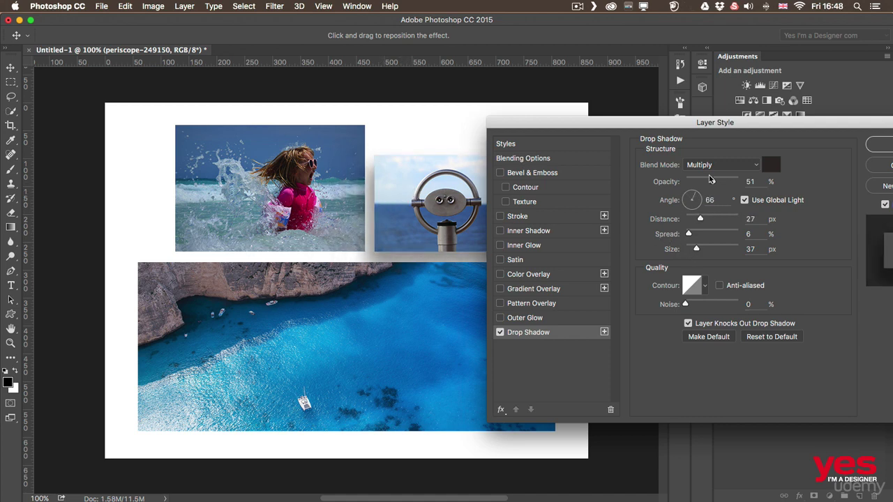
Refine the drop shadow to 49% opacity and 13 px size, repositioning it to about 8 px distance at 60°
mouse_move(712, 182)
left_mouse_down()
mouse_move(754, 182)
mouse_move(711, 182)
left_mouse_up()
left_click_drag(632, 126, 639, 87)
left_click_drag(703, 208, 678, 212)
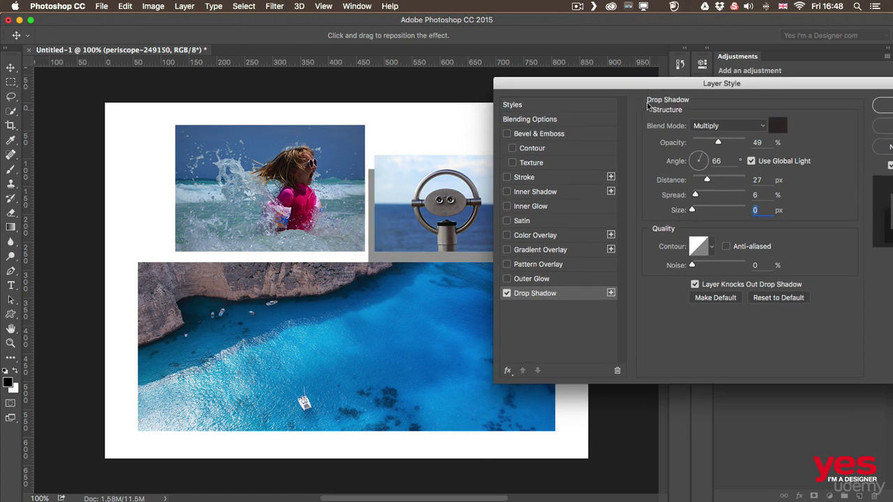
left_click_drag(610, 83, 603, 42)
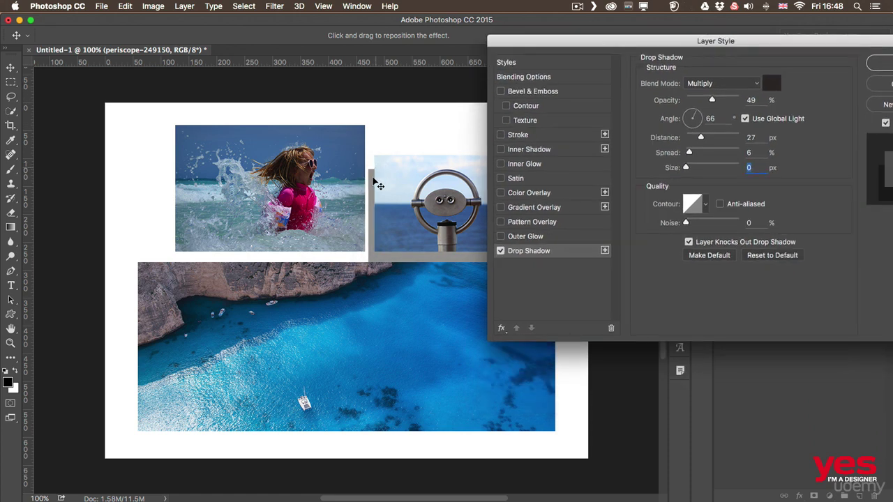
left_click_drag(689, 168, 692, 168)
left_click_drag(427, 241, 416, 230)
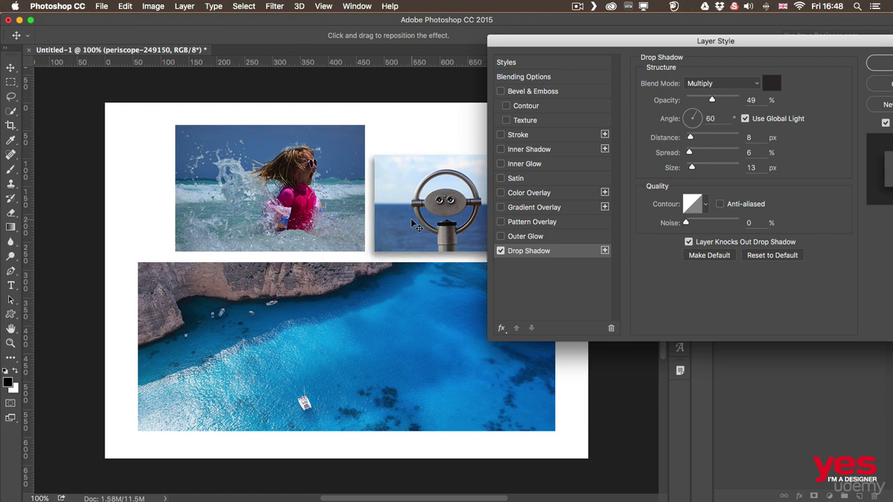
Enable a stroke on the periscope layer and set its color to white (ffffff)
left_click(501, 135)
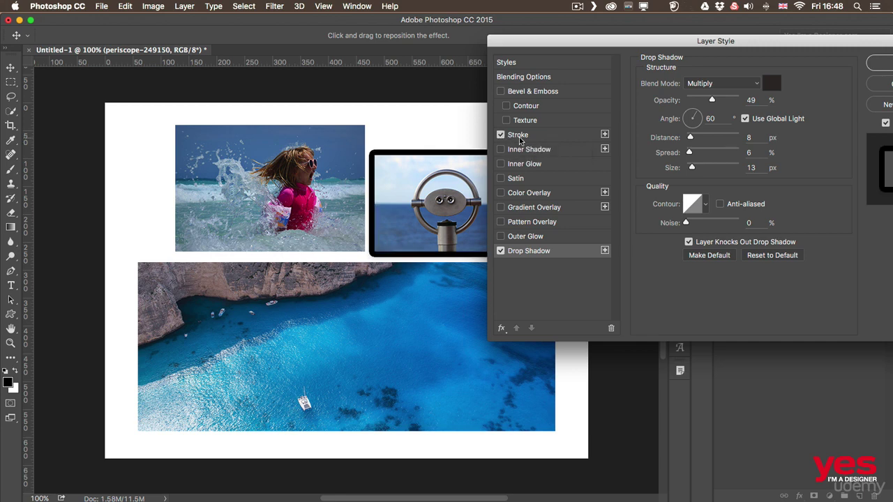
left_click(519, 136)
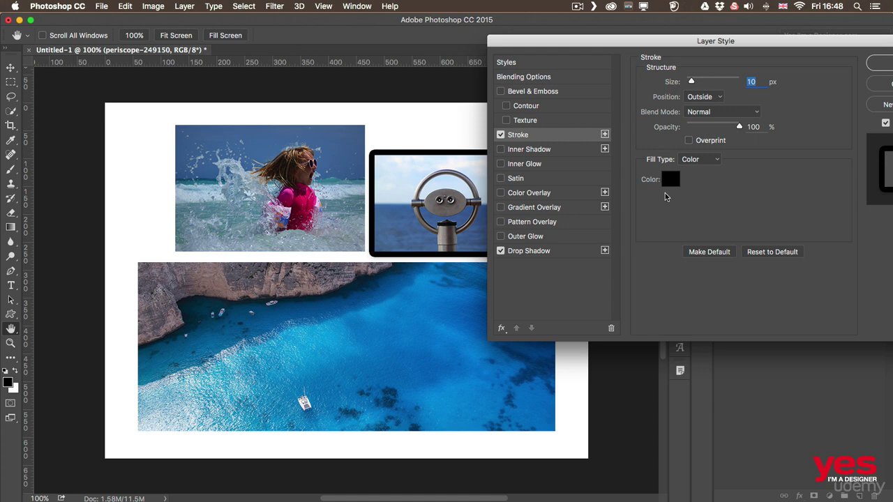
left_click(670, 179)
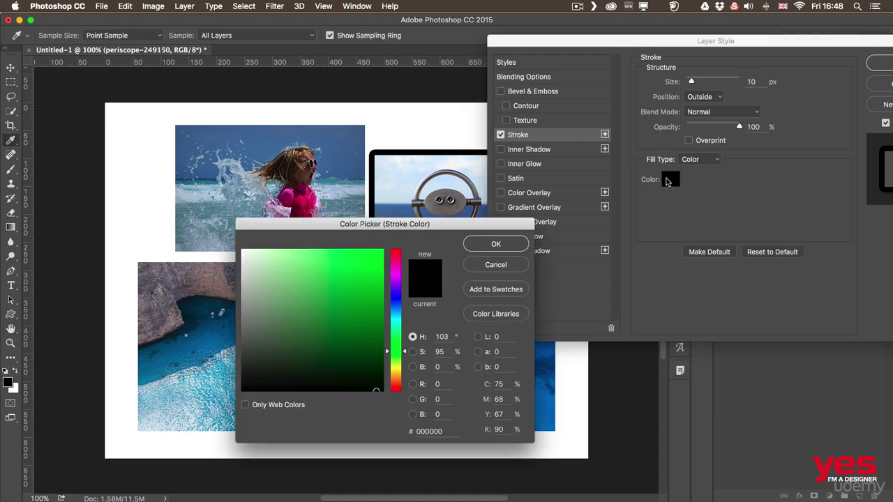
left_click_drag(309, 261, 234, 247)
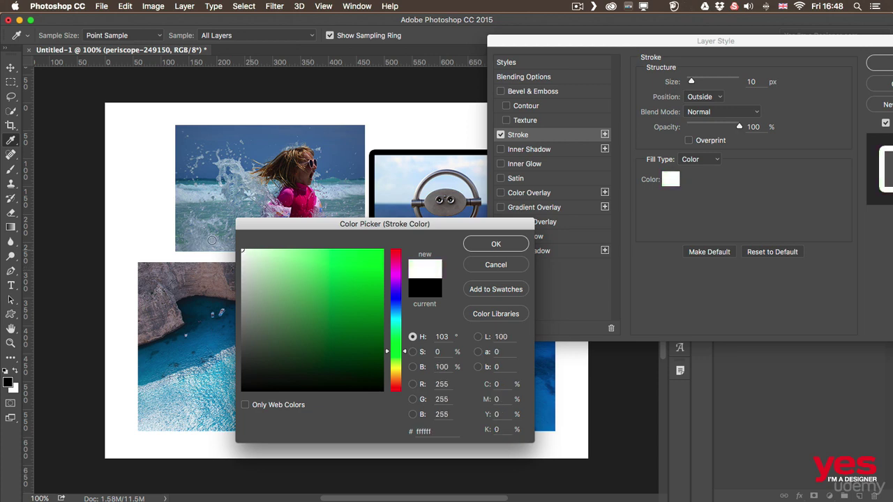
left_click(496, 244)
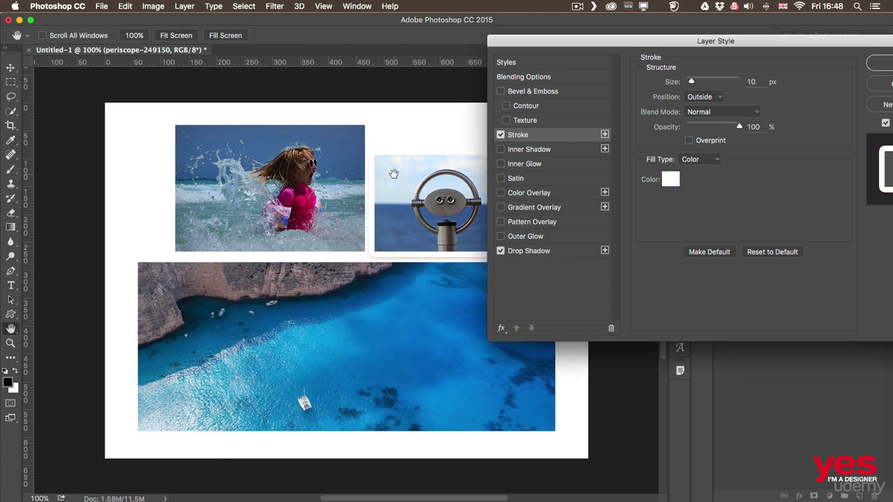
Position the white stroke Inside, set its size to 4 px, and apply the layer style
left_click(703, 98)
left_click(700, 105)
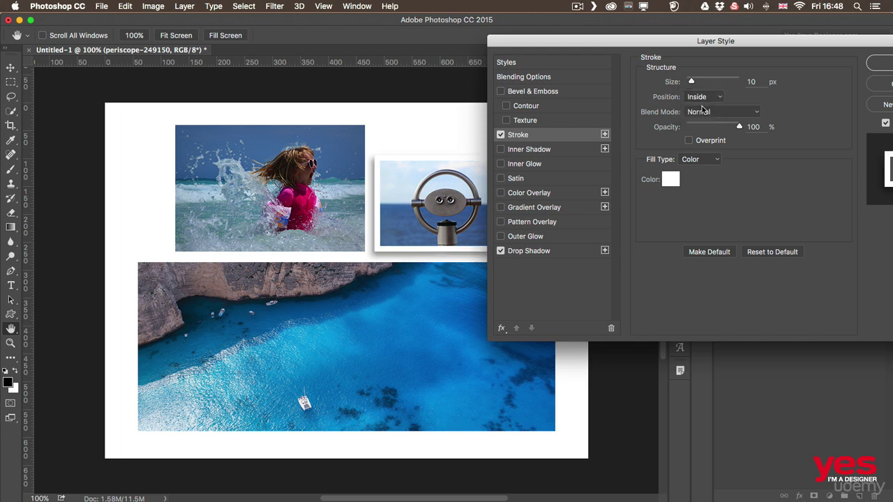
left_click_drag(691, 83, 688, 83)
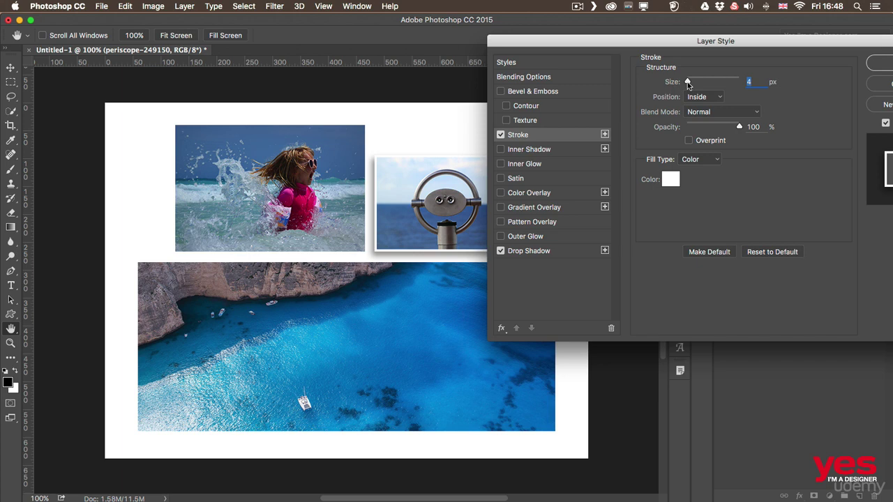
left_click_drag(646, 40, 593, 47)
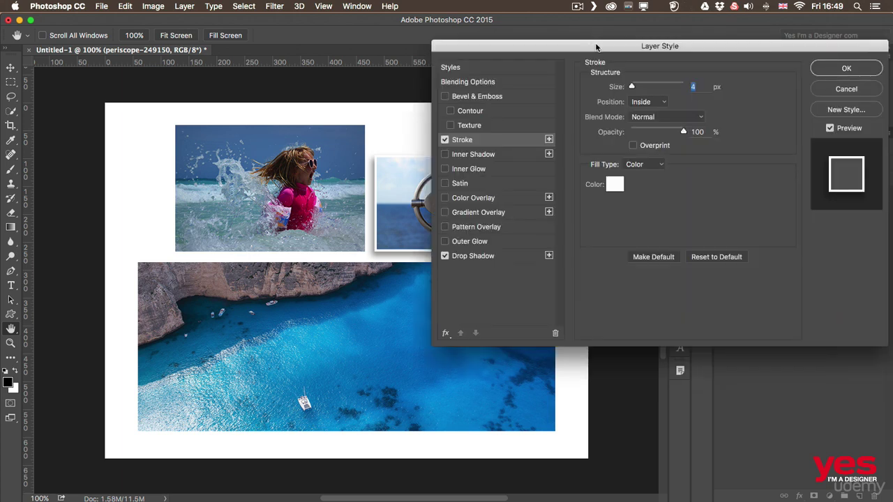
left_click(847, 69)
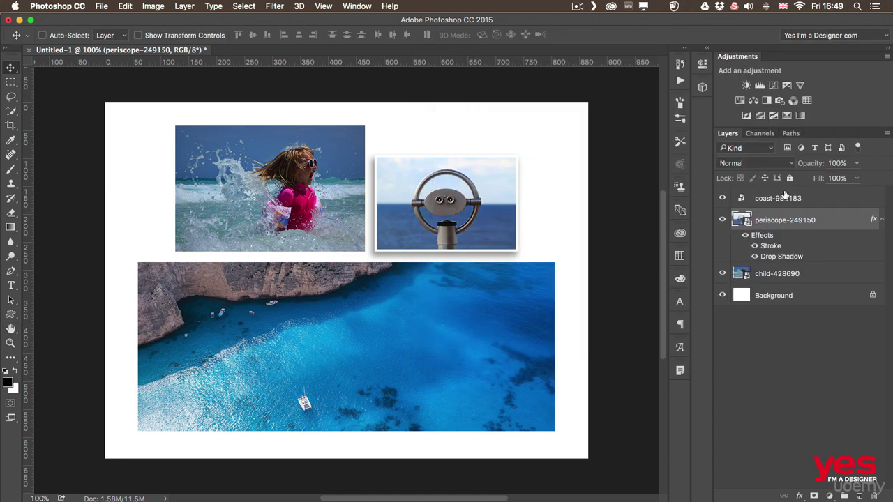
Compare the periscope image with and without its effects by toggling the visibility of all effects, the stroke and the drop shadow
left_click(746, 238)
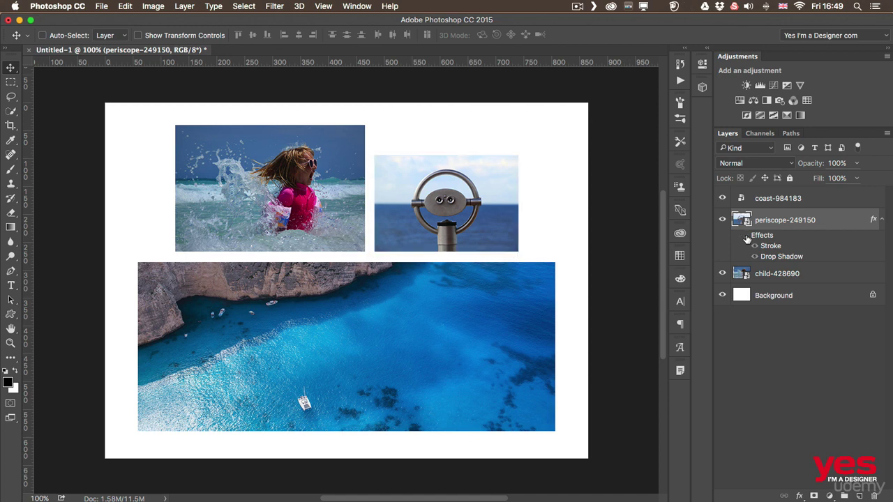
left_click(746, 237)
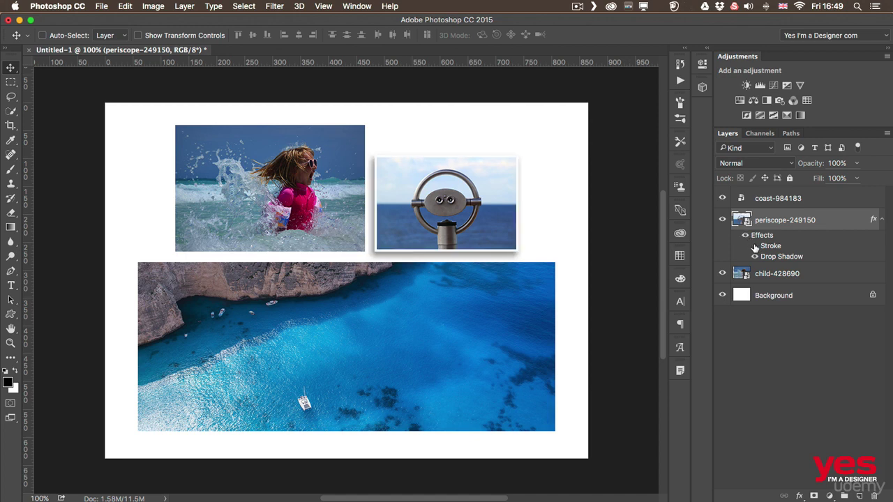
left_click(754, 246)
left_click(754, 246)
left_click_drag(754, 246, 756, 256)
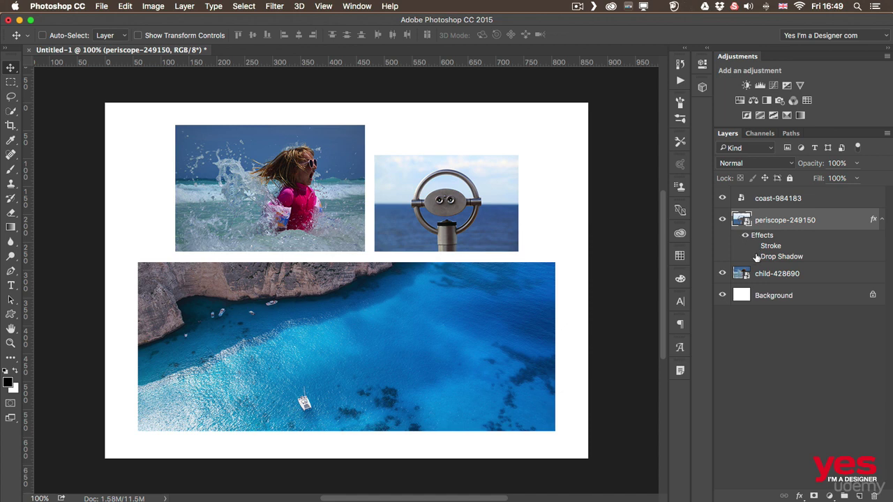
left_click(755, 257)
left_click(754, 246)
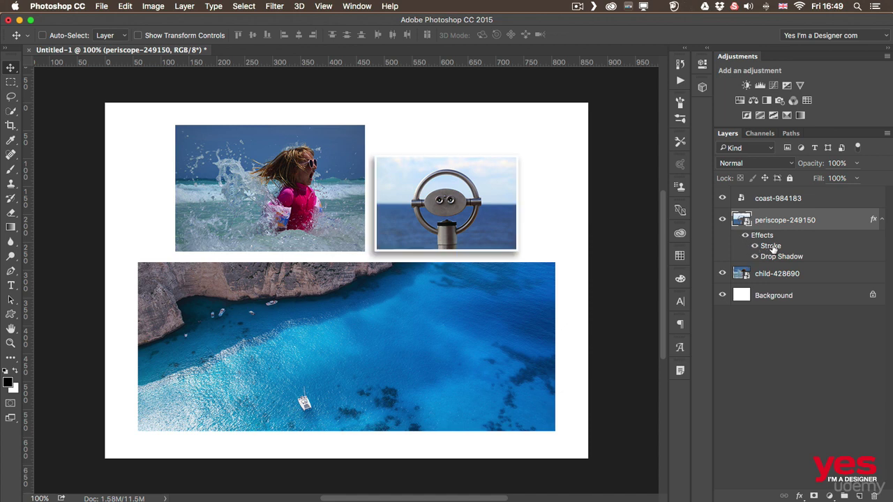
Add a second inside stroke to the periscope layer, colored with the pink sampled from the child's top, at 13 px
double_click(772, 248)
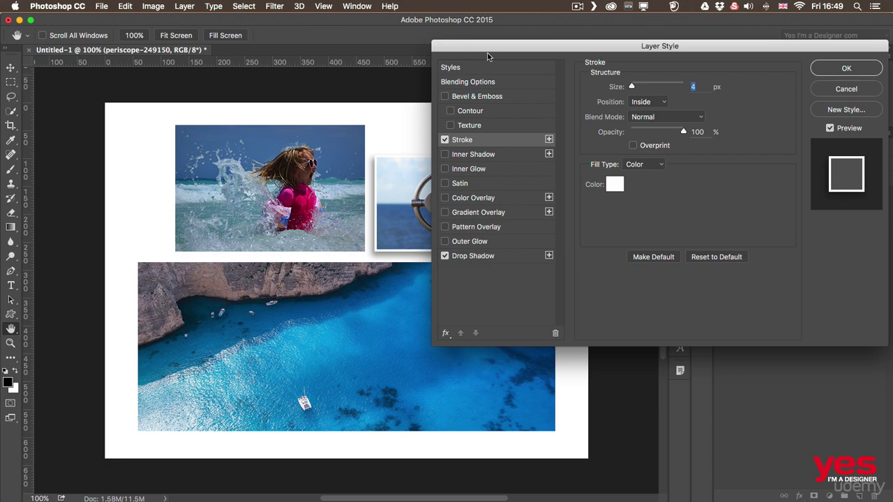
left_click_drag(487, 53, 558, 67)
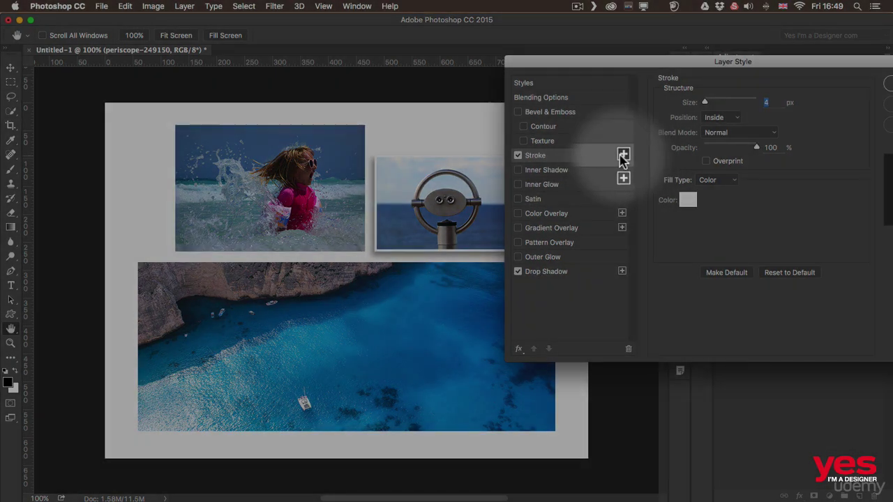
left_click(622, 154)
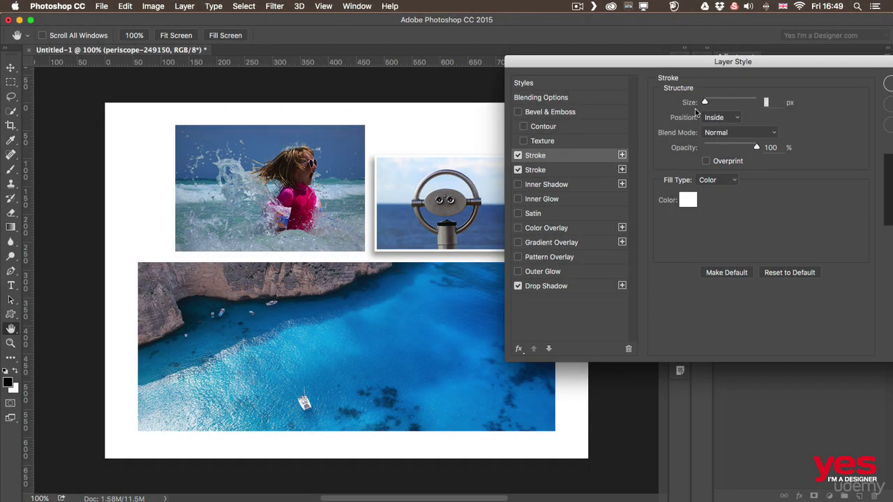
left_click(687, 201)
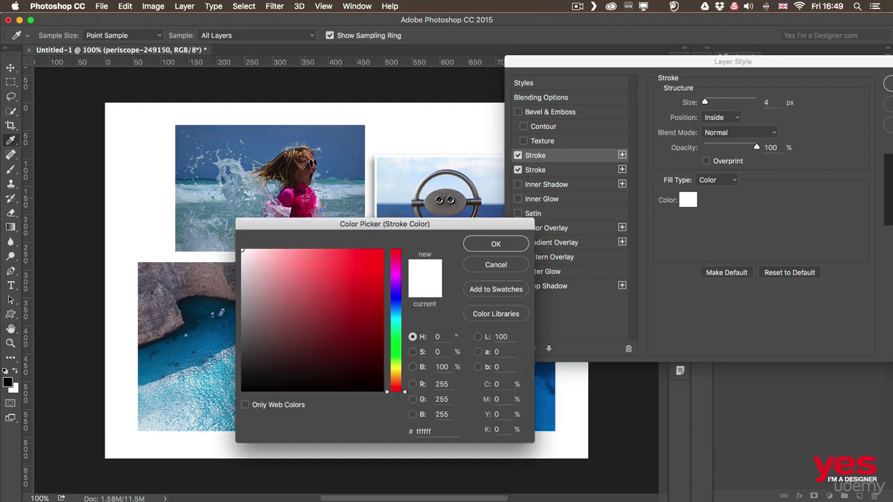
left_click(306, 199)
left_click(494, 245)
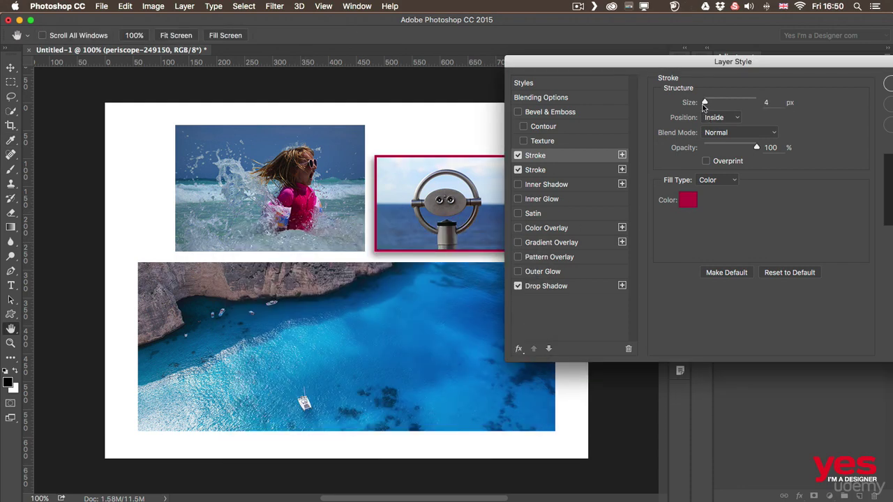
left_click_drag(704, 105, 709, 104)
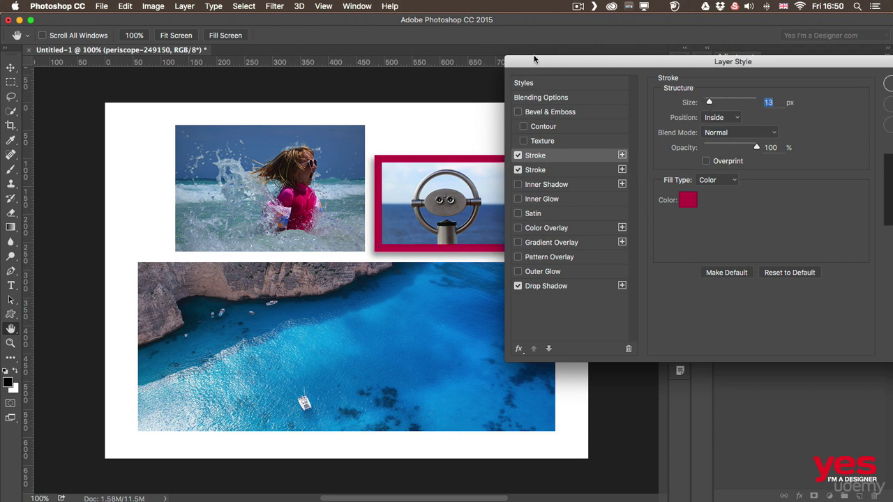
Reorder the pink stroke below the white one, set its size to 8 px, and apply the layer style
left_click_drag(534, 59, 564, 55)
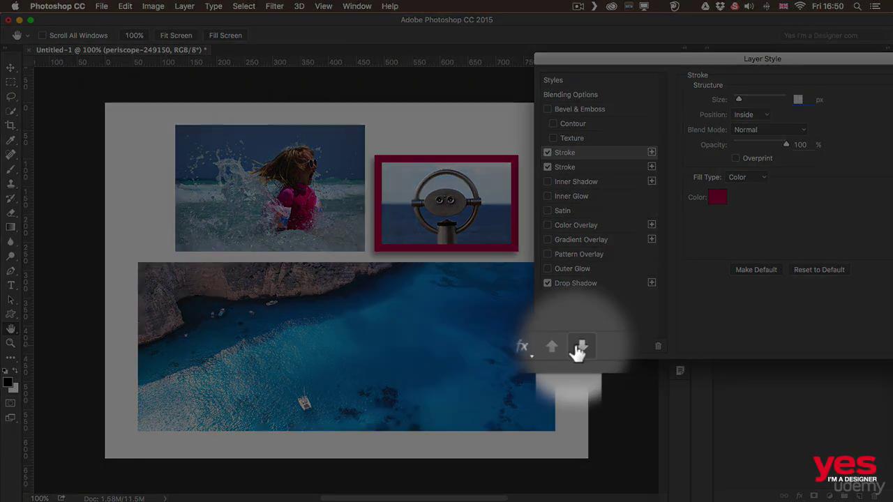
left_click(578, 346)
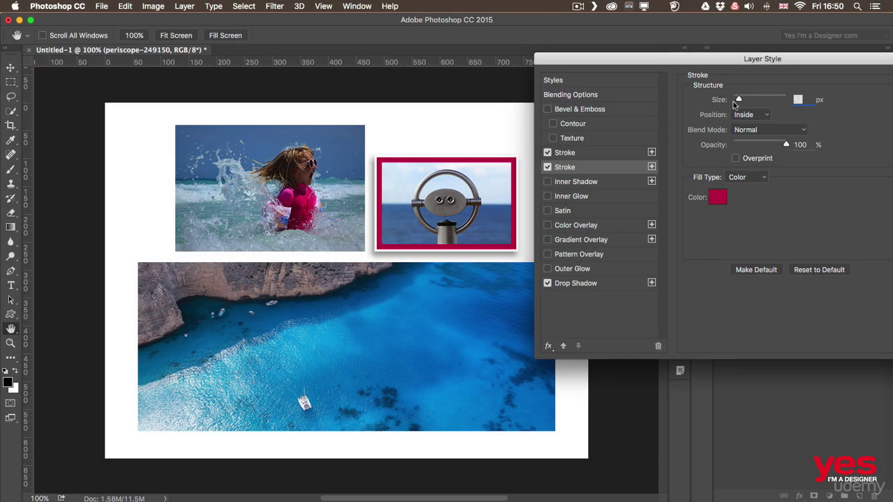
left_click_drag(739, 99, 738, 102)
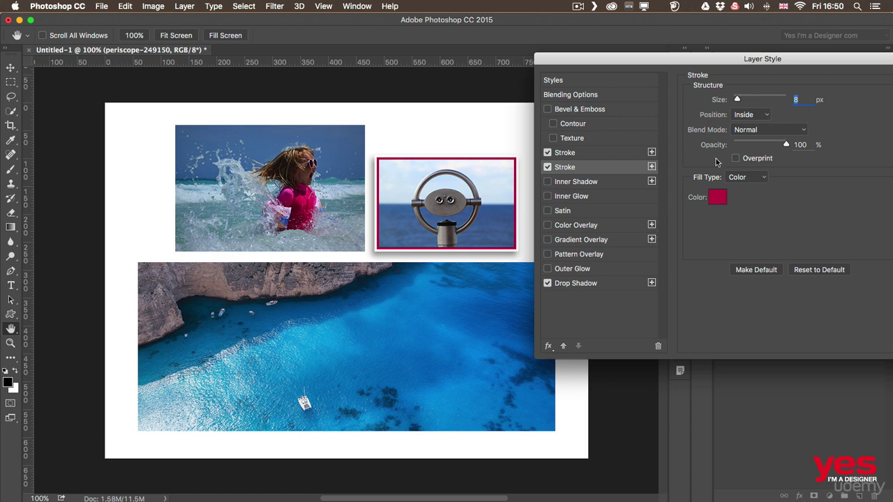
left_click_drag(778, 58, 569, 77)
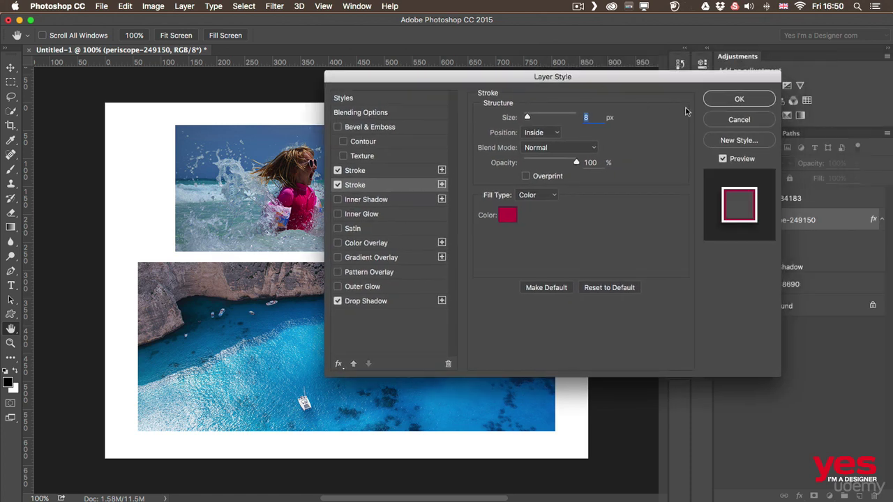
left_click(724, 102)
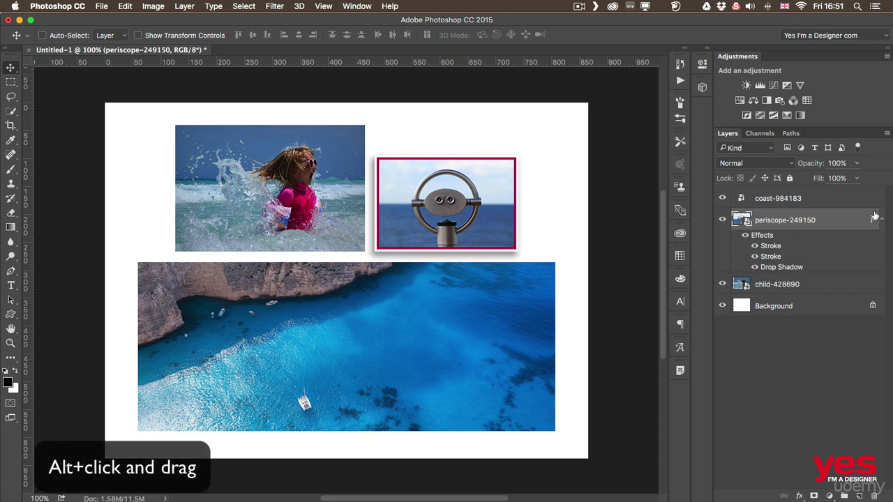
Copy the periscope layer's effects to child-428690, and move them from that layer to coast-984183
left_click_drag(873, 221, 837, 284)
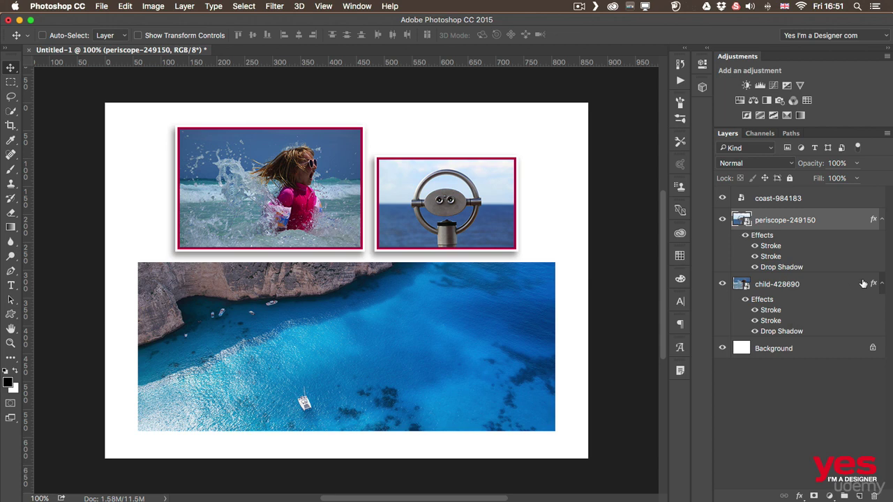
left_click_drag(874, 285, 840, 199)
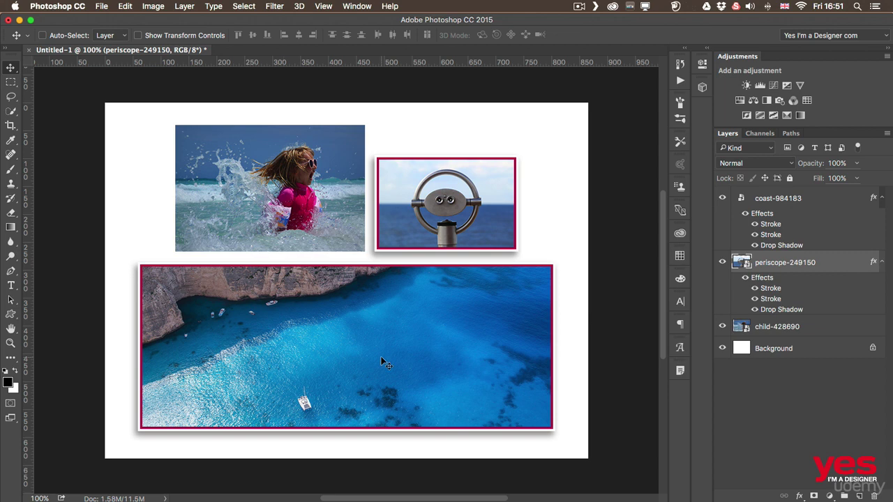
Move only the Drop Shadow effect from the coast-984183 layer to the child-428690 layer
left_click(786, 200)
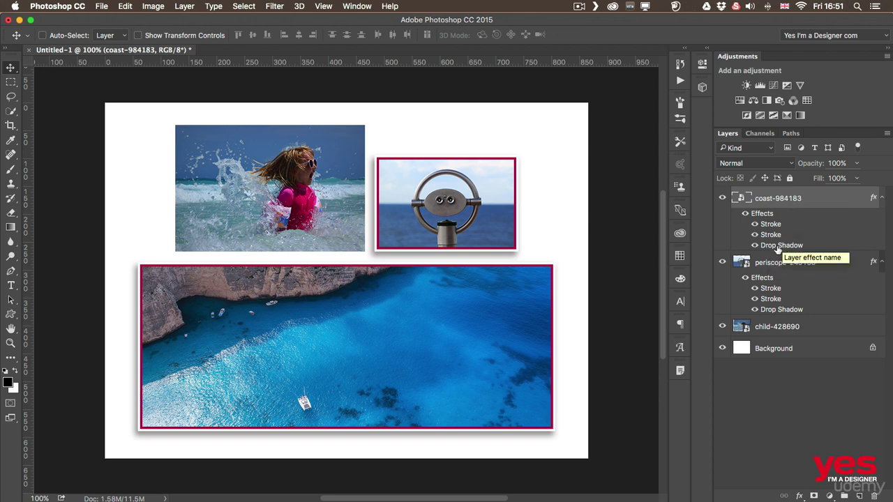
left_click_drag(767, 247, 775, 327)
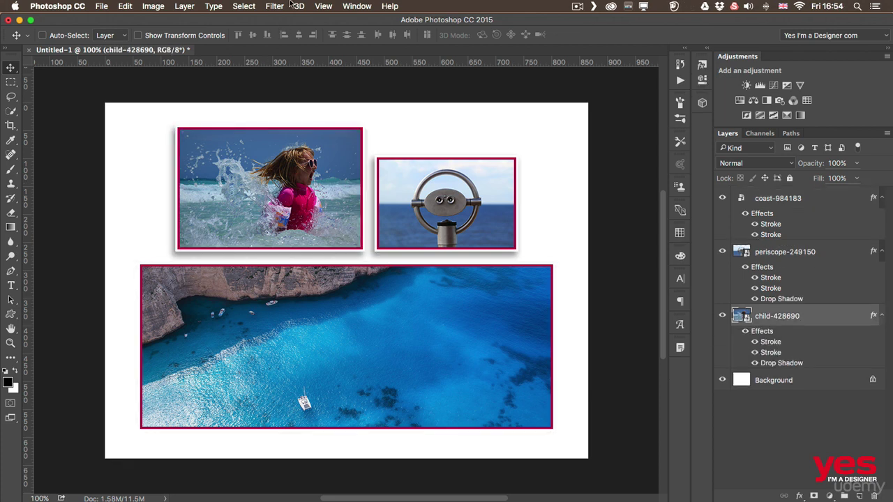
Save the child-428690 layer's effects as a new style named "double stroke and shadow", also adding it to the current library
left_click(357, 6)
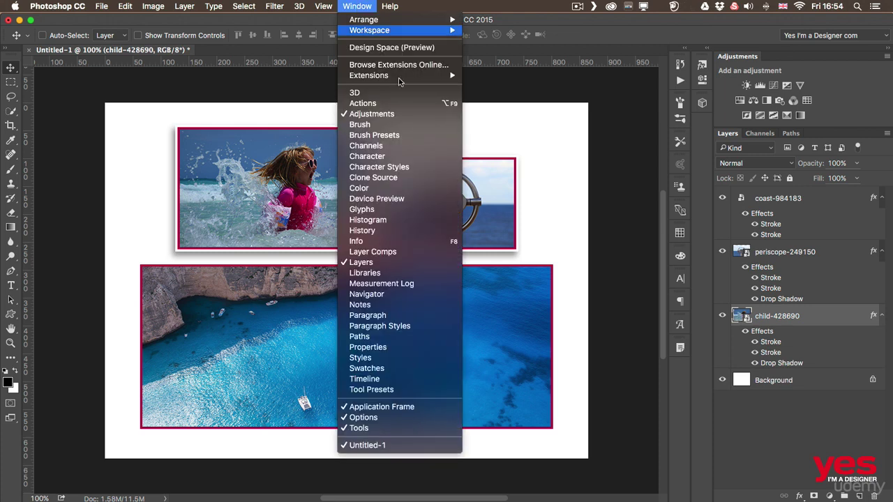
left_click(399, 358)
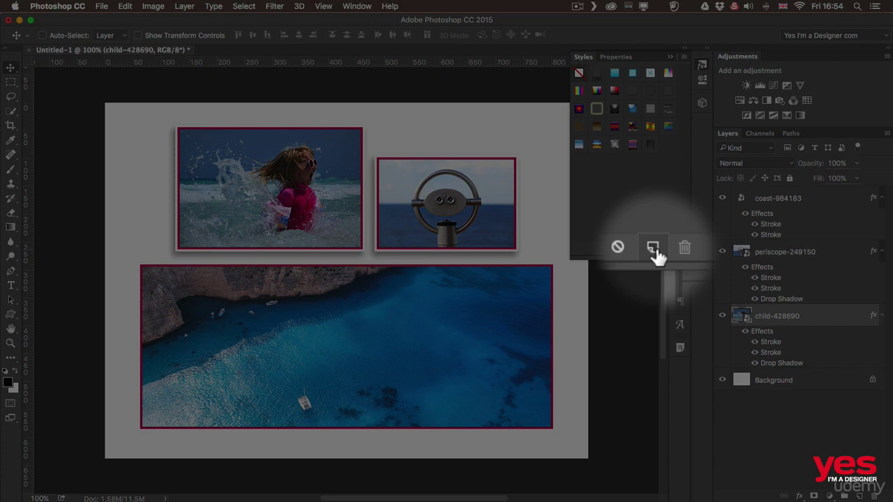
left_click(654, 248)
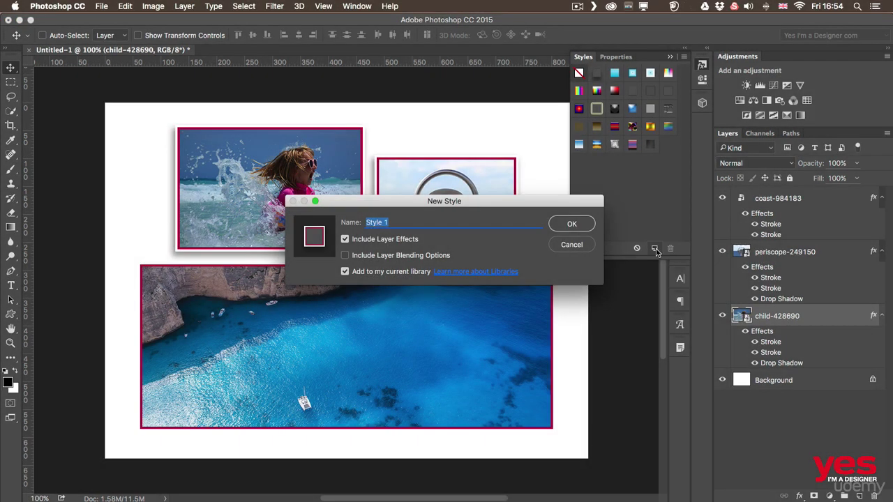
type("double stroke and shadow")
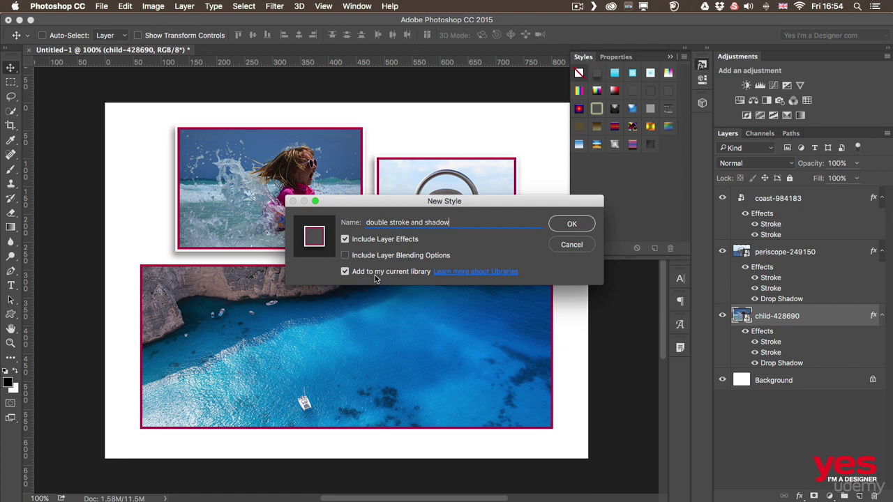
left_click(572, 225)
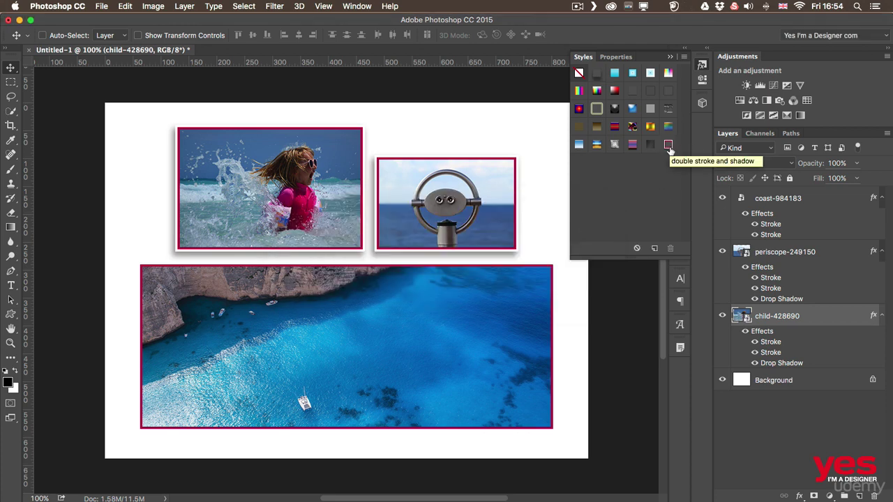
Show the Libraries panel and move it clear of the Styles panel to examine the styles saved in My Library
left_click(349, 7)
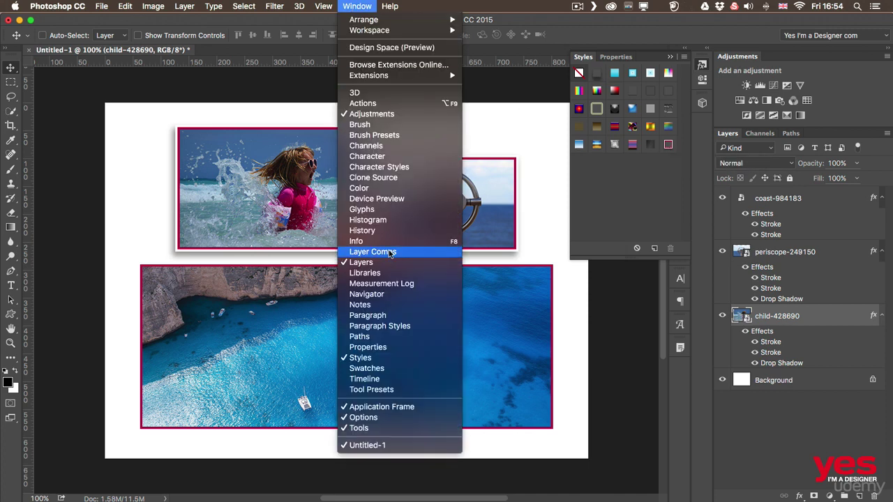
left_click(389, 273)
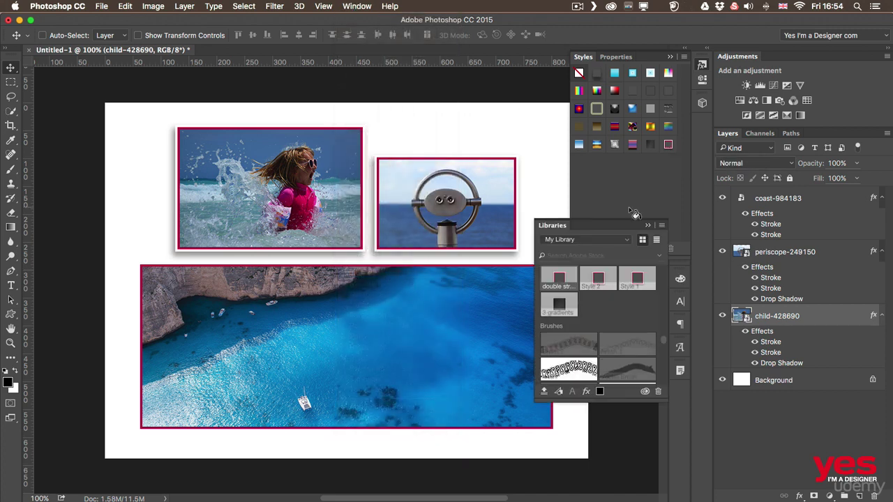
left_click_drag(613, 224, 468, 197)
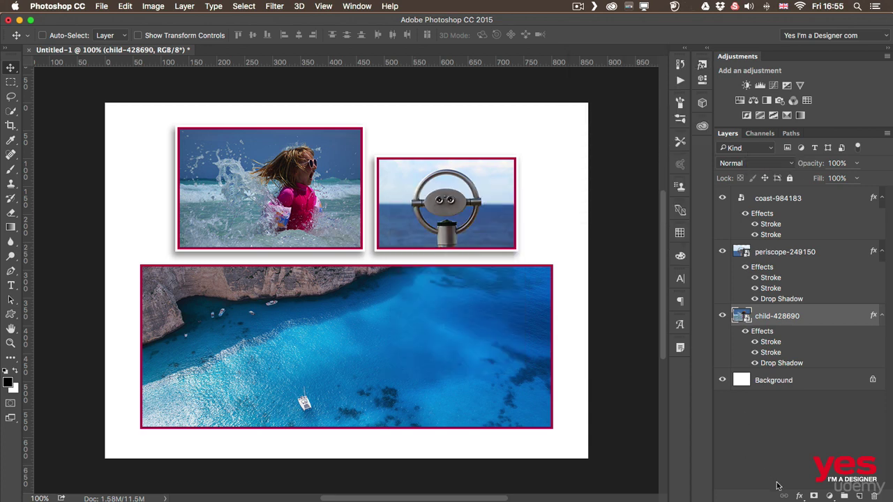
Try drop shadow angles of 90, 10 and -79 degrees with global light on the child-428690 layer, and discard the changes
double_click(776, 363)
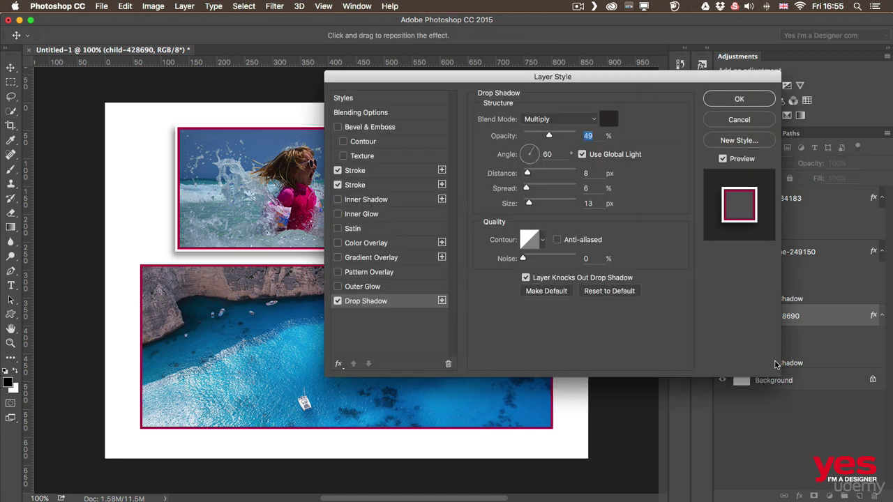
left_click_drag(473, 80, 610, 58)
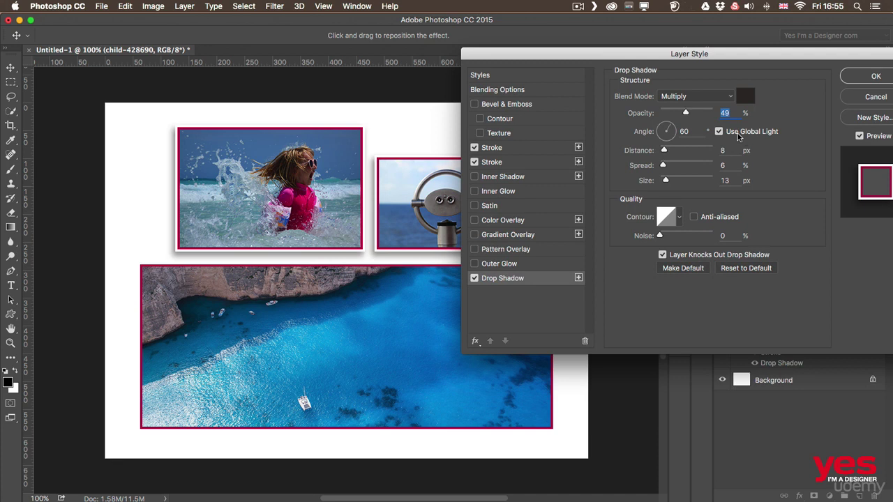
left_click(669, 131)
mouse_move(668, 134)
left_mouse_down()
mouse_move(658, 144)
mouse_move(667, 117)
left_mouse_up()
left_click_drag(587, 53, 718, 52)
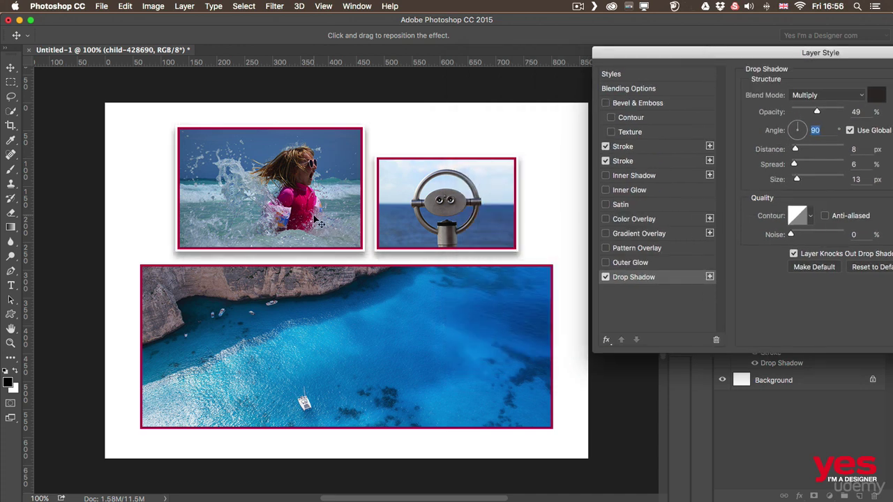
left_click_drag(795, 126, 804, 133)
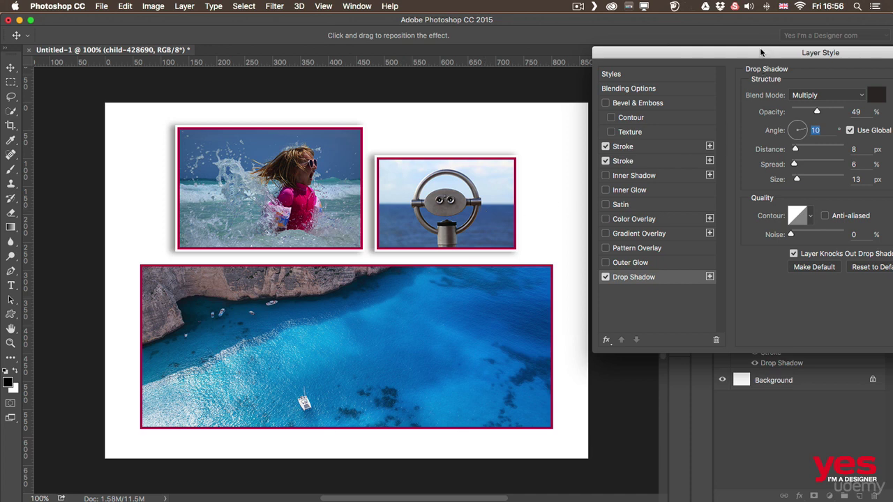
left_click_drag(759, 53, 635, 54)
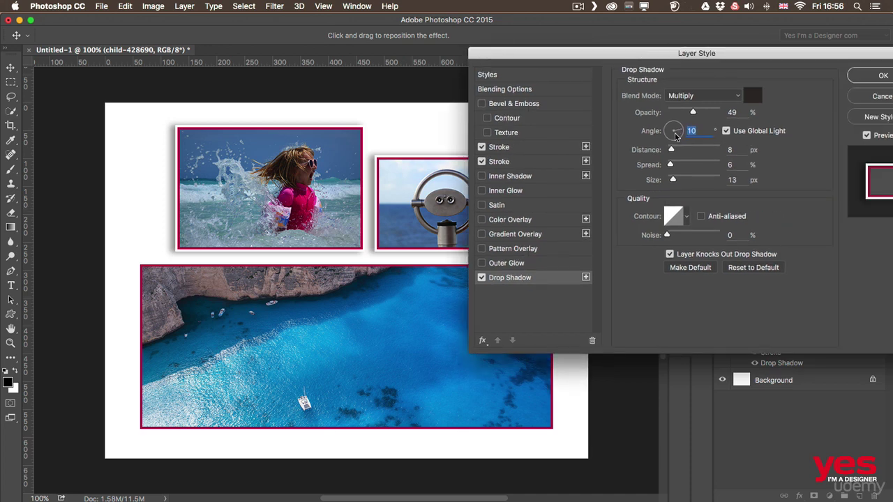
left_click_drag(674, 133, 675, 143)
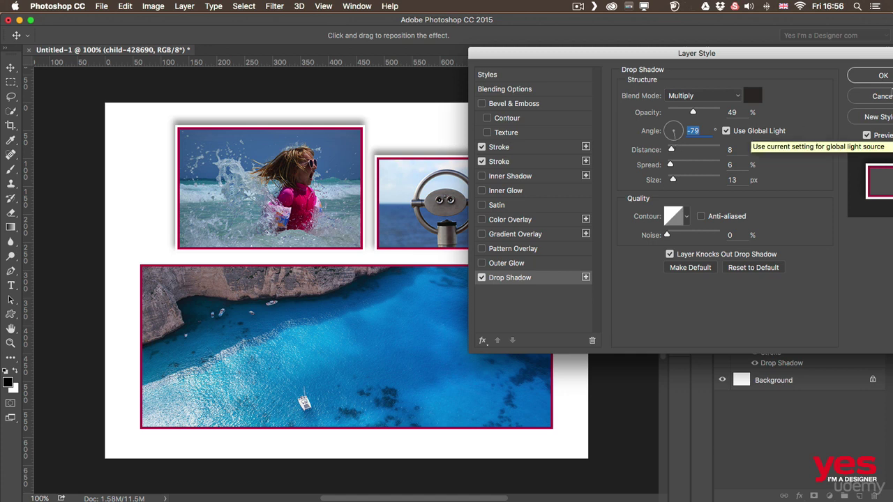
left_click(861, 97)
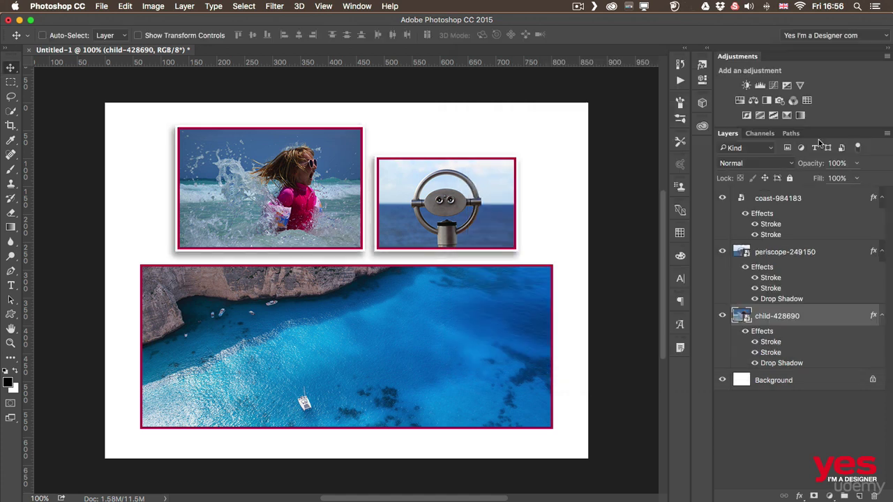
Group the coast, periscope and child photo layers, and move the child-428690 layer's effects onto the group
left_click(780, 200, "shift")
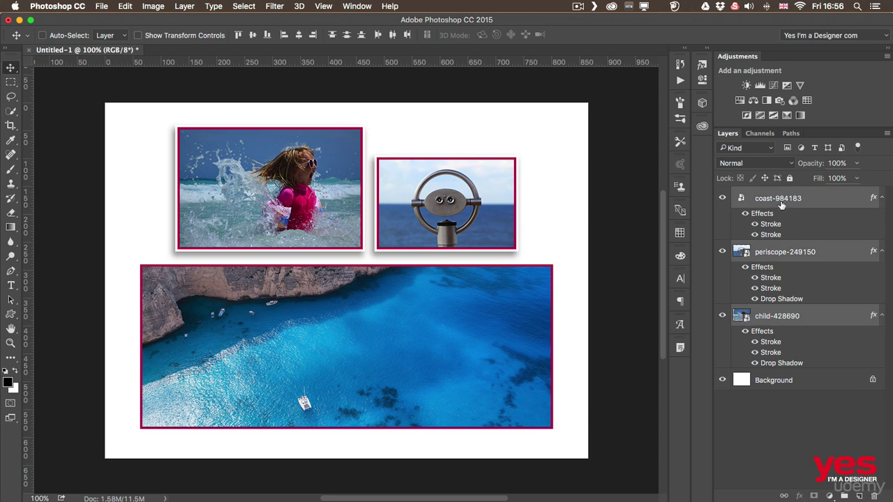
left_click(175, 5)
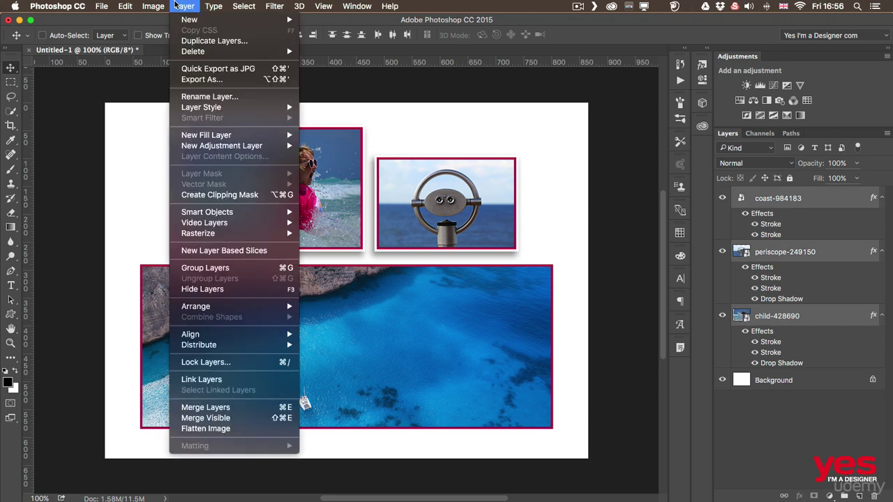
left_click(192, 272)
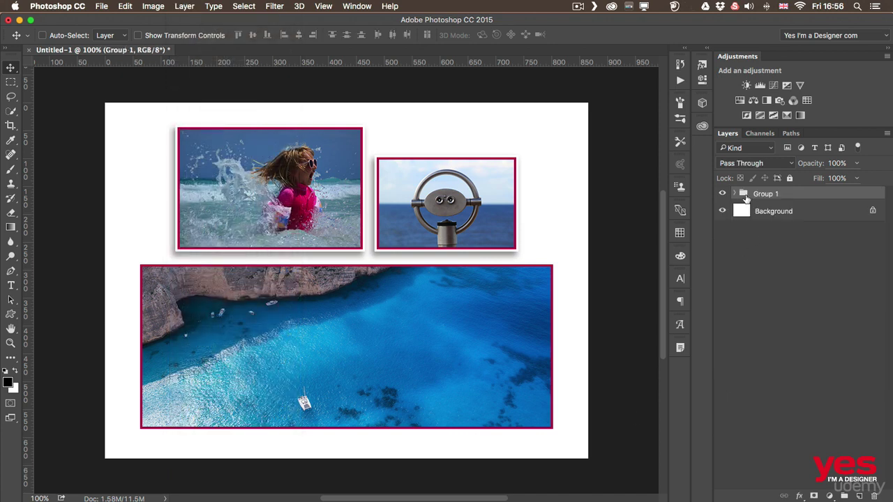
left_click(734, 194)
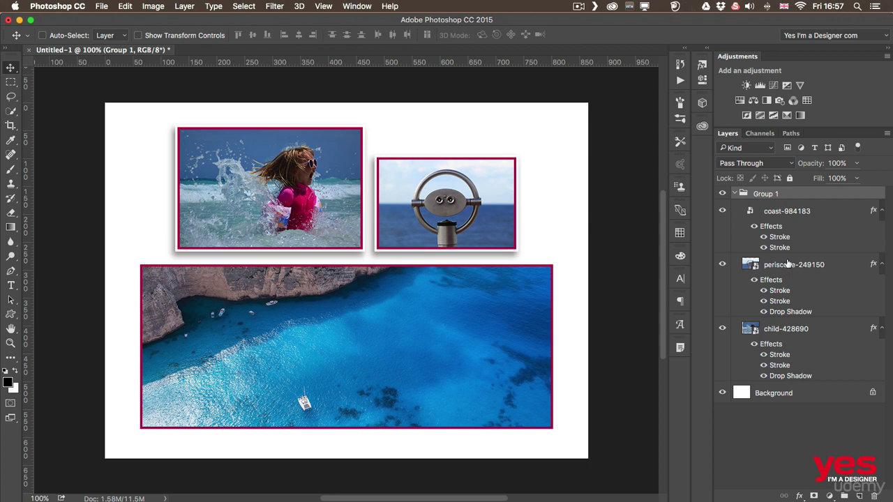
mouse_move(768, 346)
left_mouse_down()
mouse_move(786, 226)
mouse_move(774, 192)
left_mouse_up()
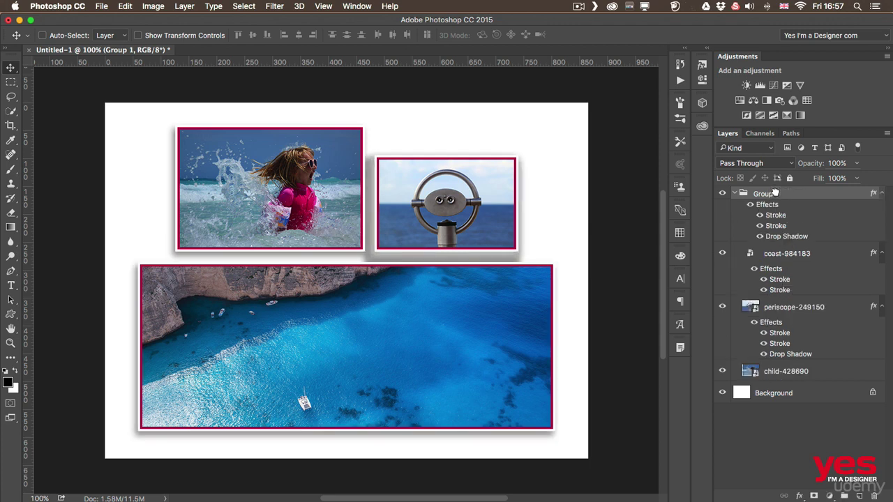
Clear the layer styles from the coast-984183 and periscope-249150 layers inside the group
right_click(771, 271)
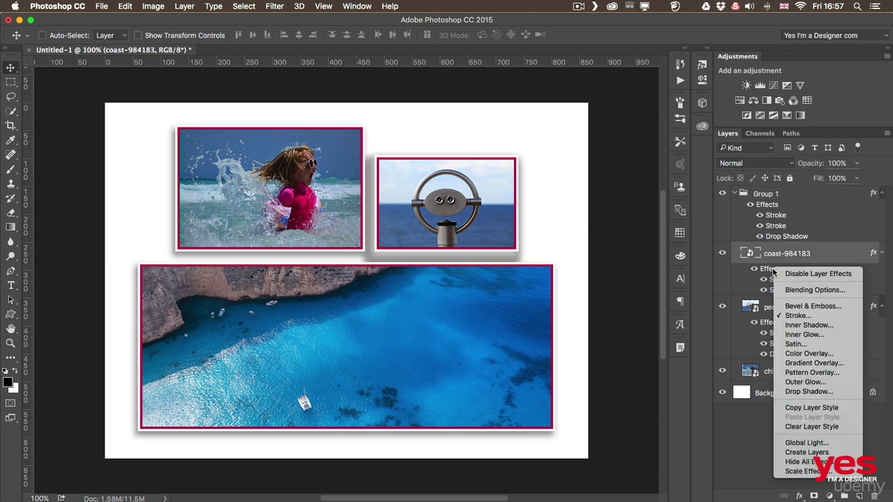
left_click(800, 427)
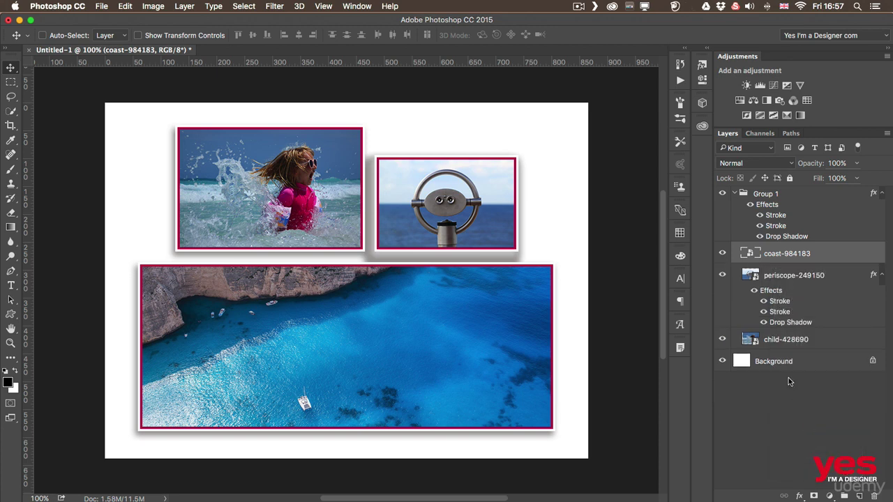
right_click(774, 288)
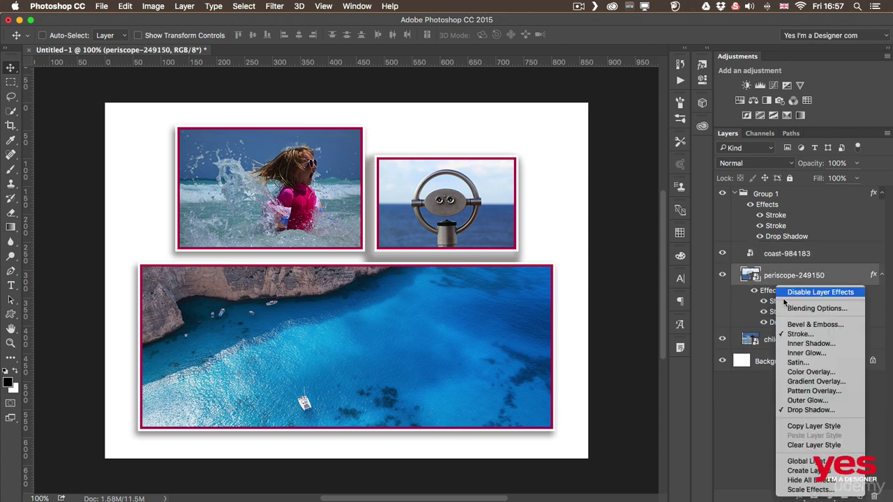
left_click(807, 445)
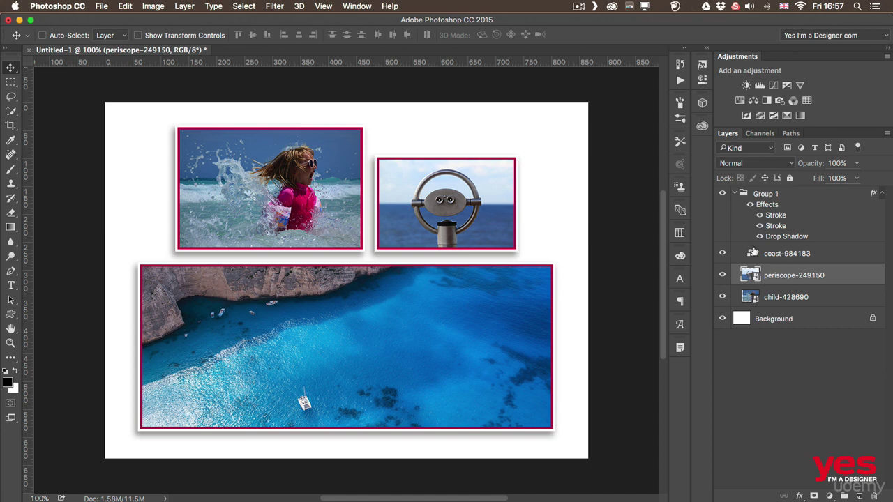
Turn the group's layer effects off and back on to compare the photos with and without them
left_click(766, 202)
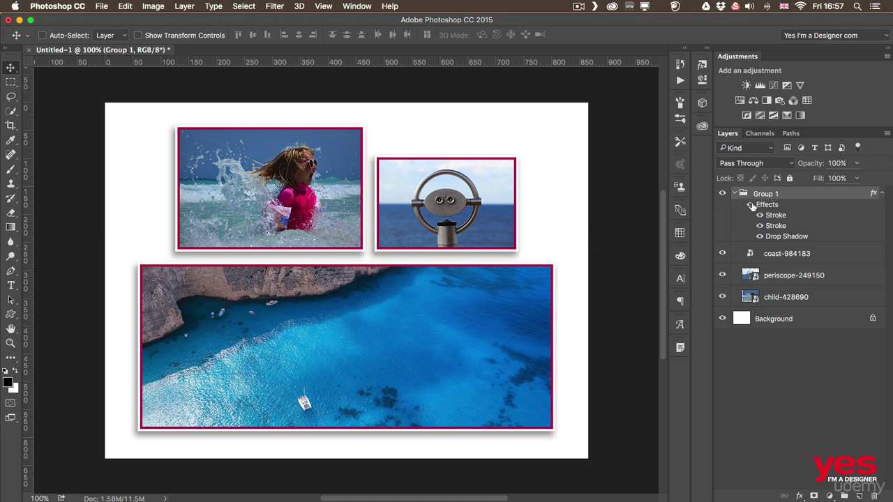
left_click(752, 205)
left_click(751, 205)
Move the coast-984183 layer out of the group to above it, and return it to the first place inside the group
left_click(776, 260)
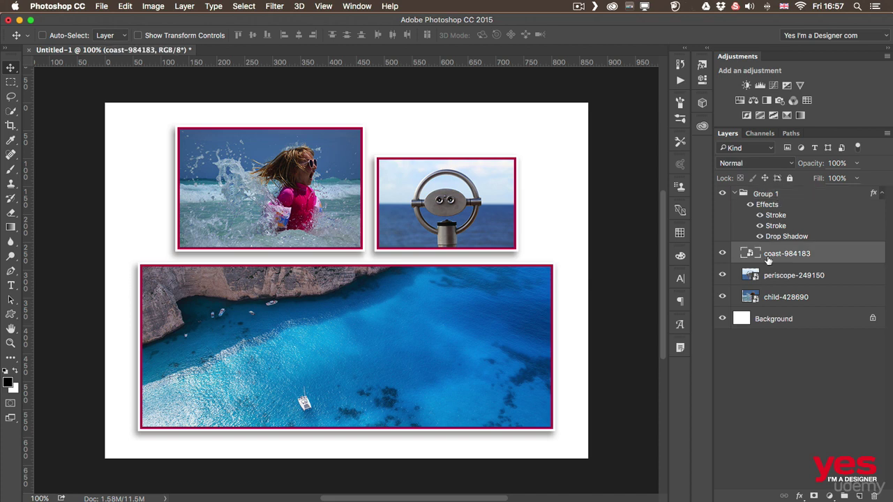
left_click_drag(770, 251, 769, 187)
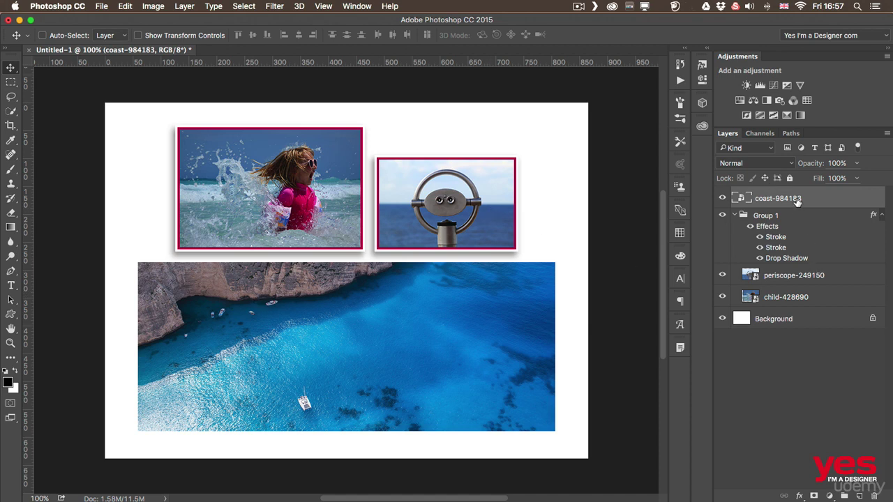
left_click_drag(797, 202, 792, 263)
left_click_drag(793, 262, 791, 265)
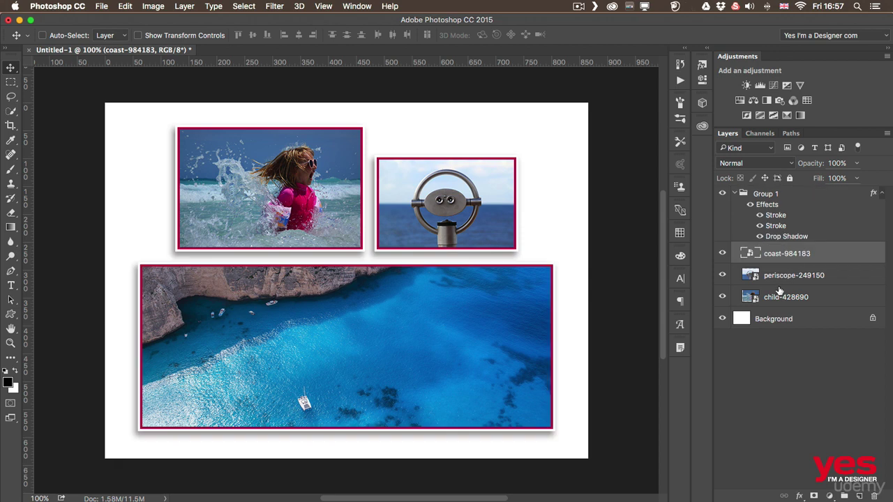